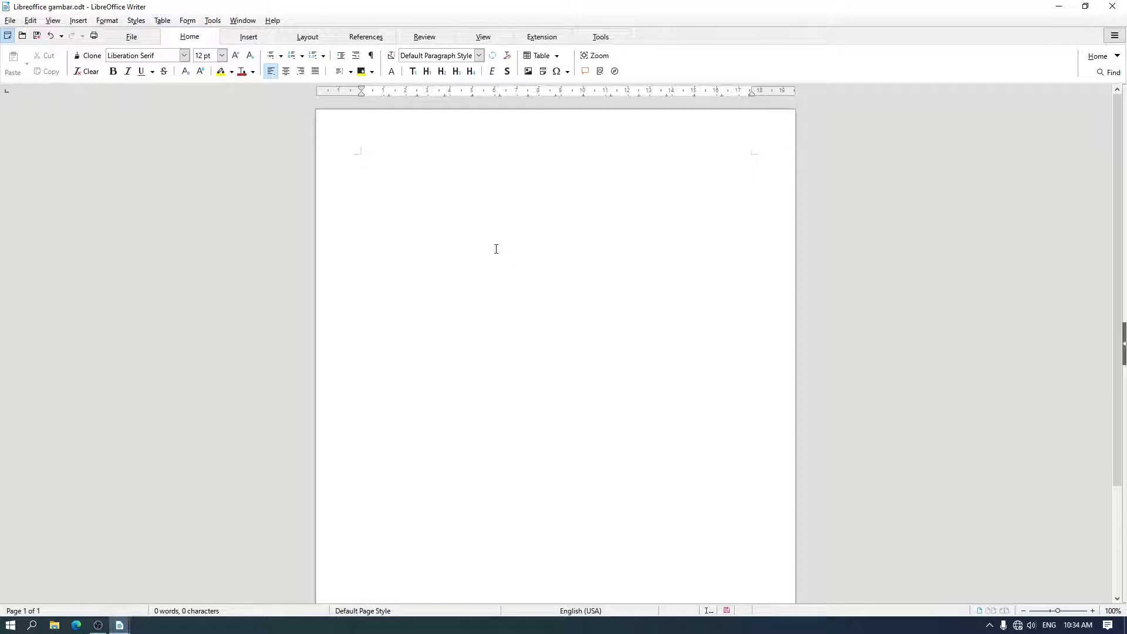
- Switch the user interface to the standard toolbar layout and open its image insertion options
left_click(532, 74)
left_click(54, 21)
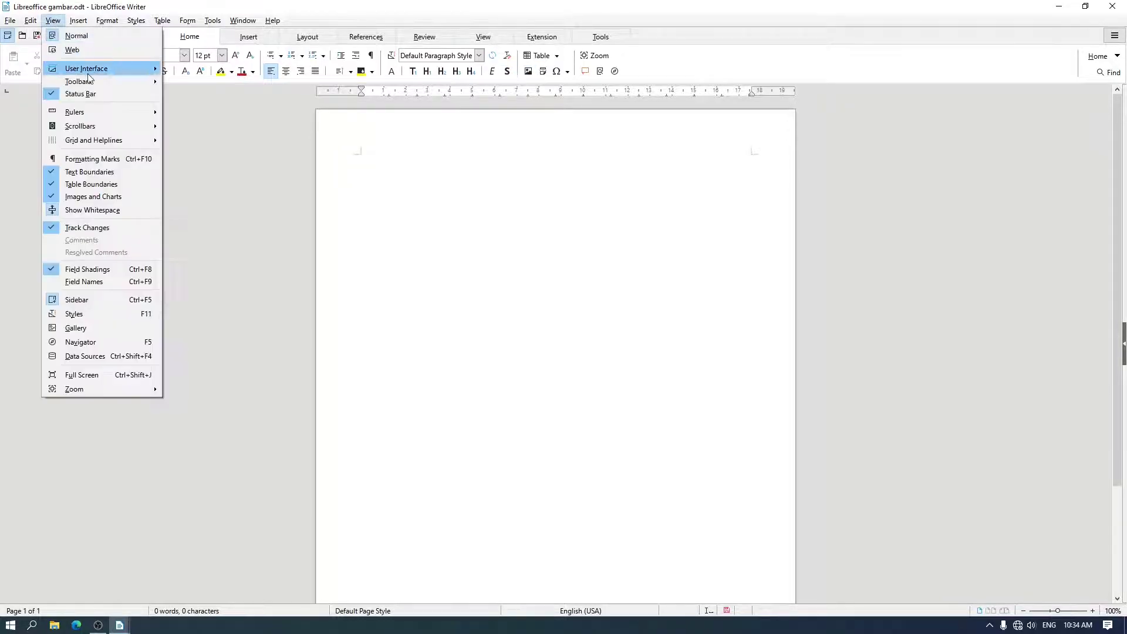
mouse_move(88, 68)
left_click(208, 66)
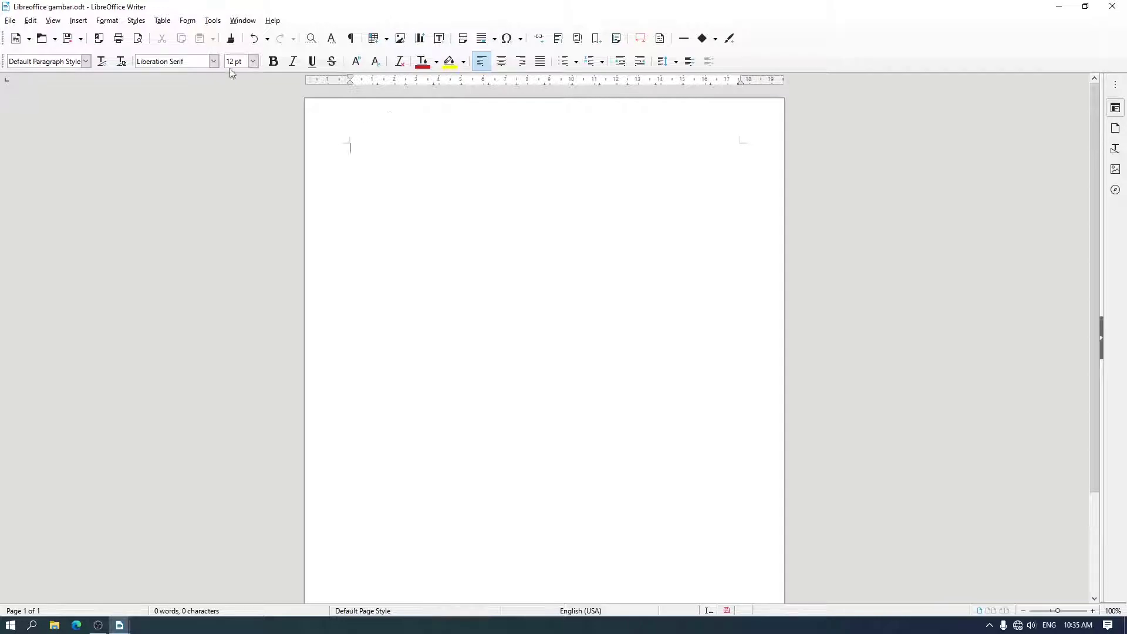
left_click(79, 21)
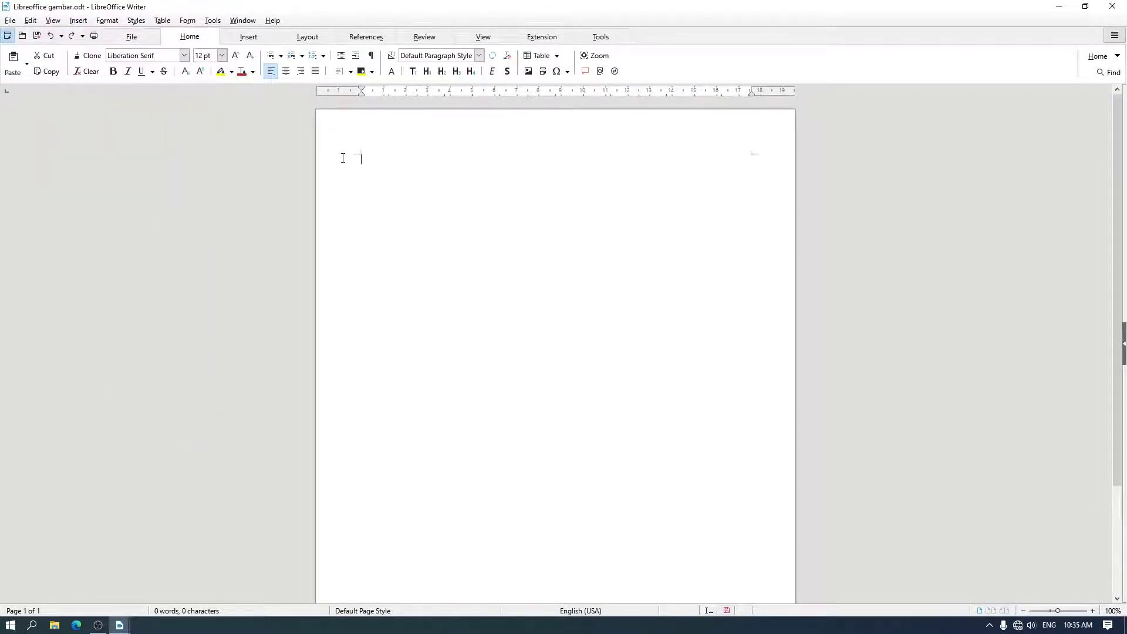
- Insert the image sample_1920×1280.bmp from the contoh format folder into the blank page
left_click(256, 37)
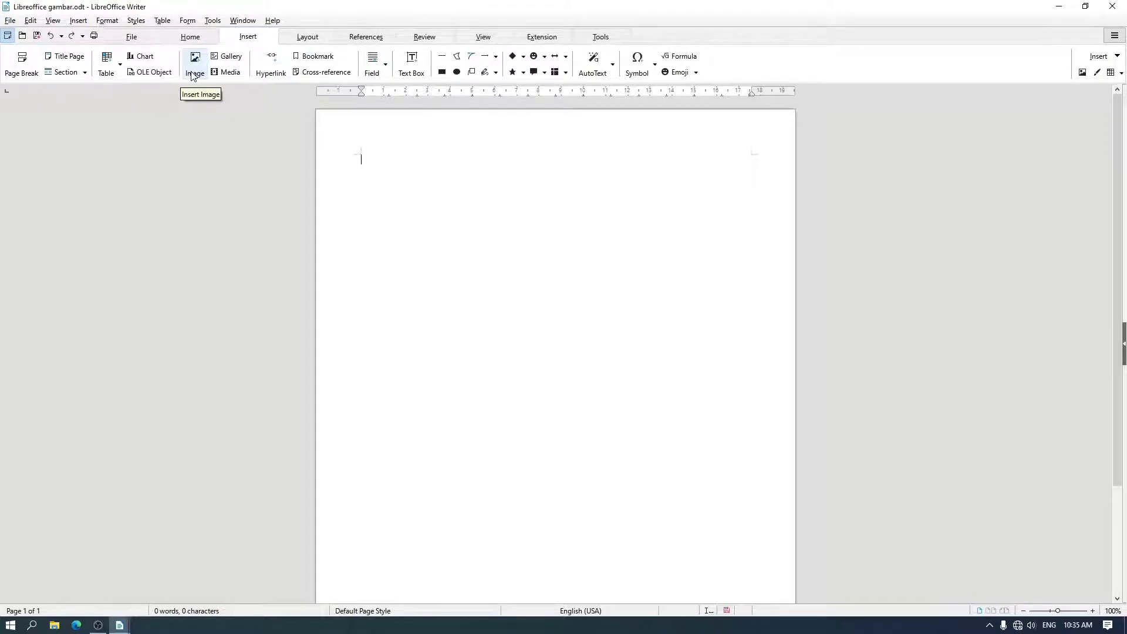
left_click(193, 74)
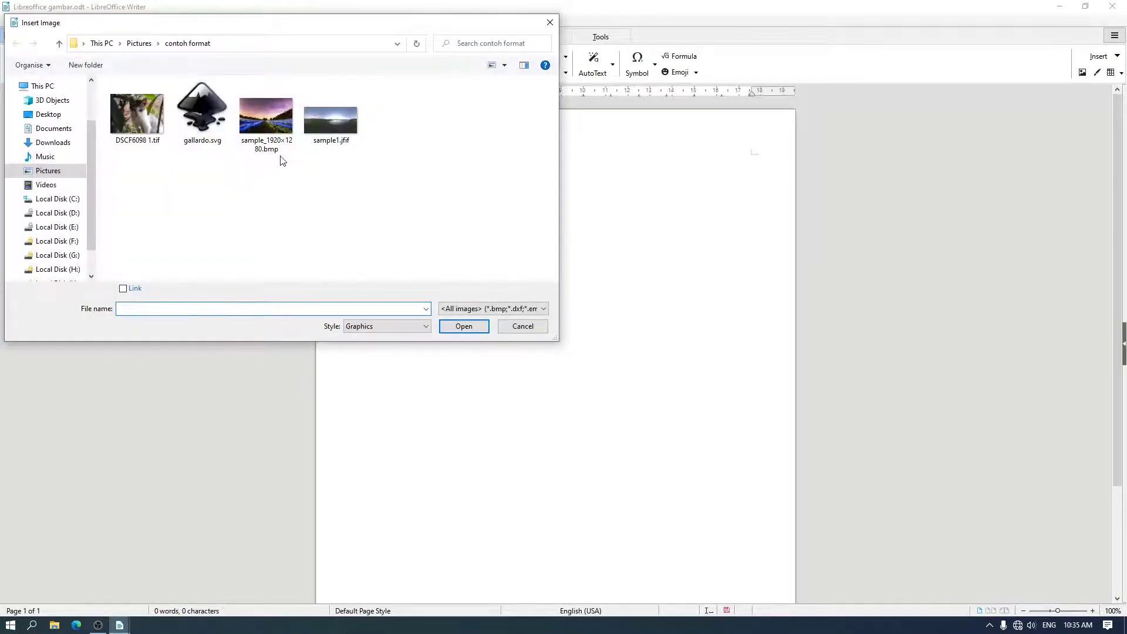
double_click(265, 117)
- Resize the inserted image freely with its handles, ending at about 15.45 × 8.72 cm
scroll(536, 277, "up", 2, "ctrl")
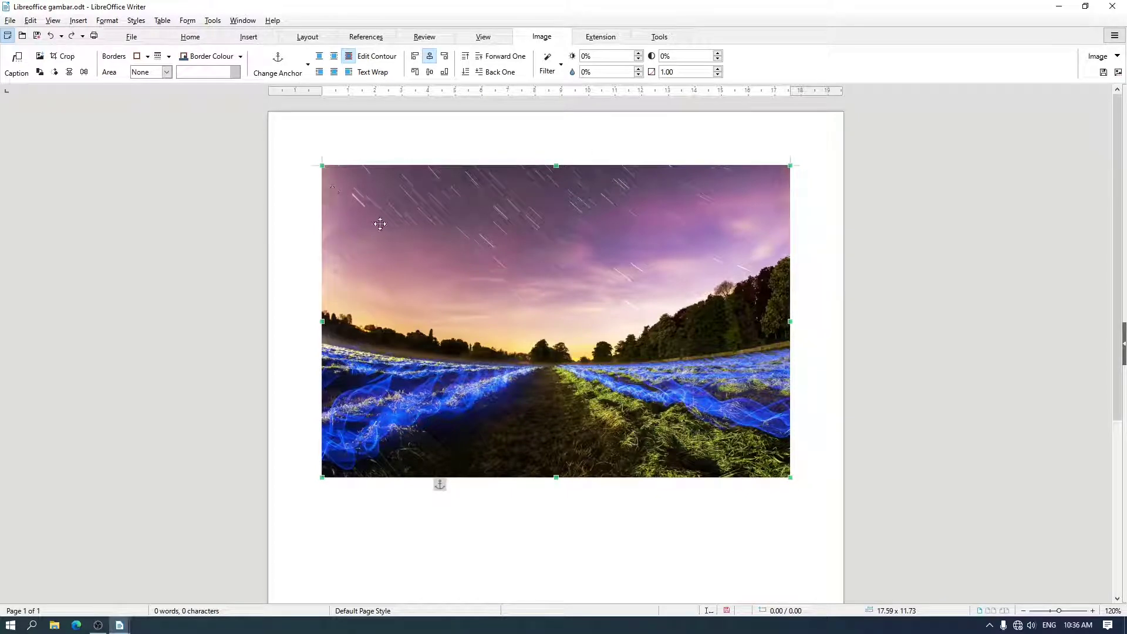
scroll(381, 224, "up", 4, "ctrl")
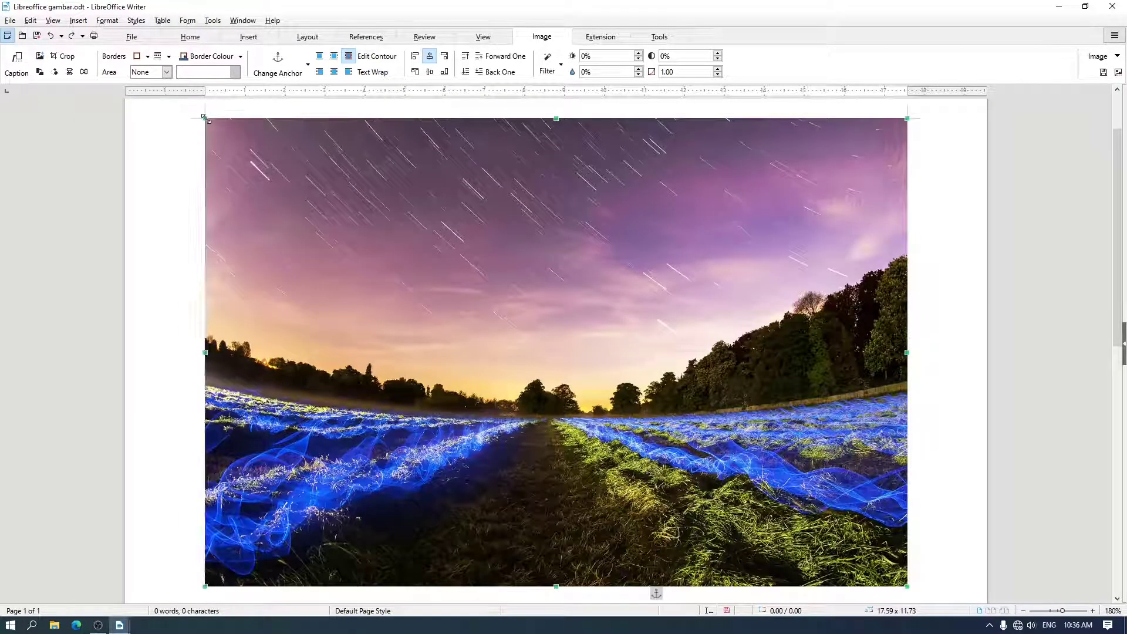
left_click_drag(204, 118, 570, 343)
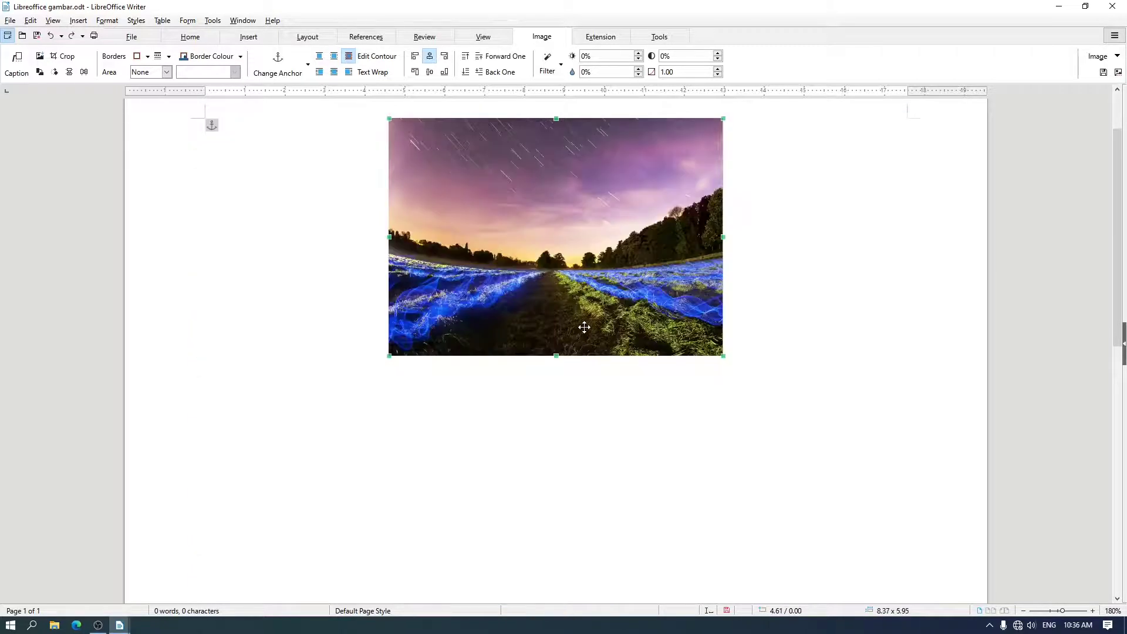
scroll(584, 327, "up", 2)
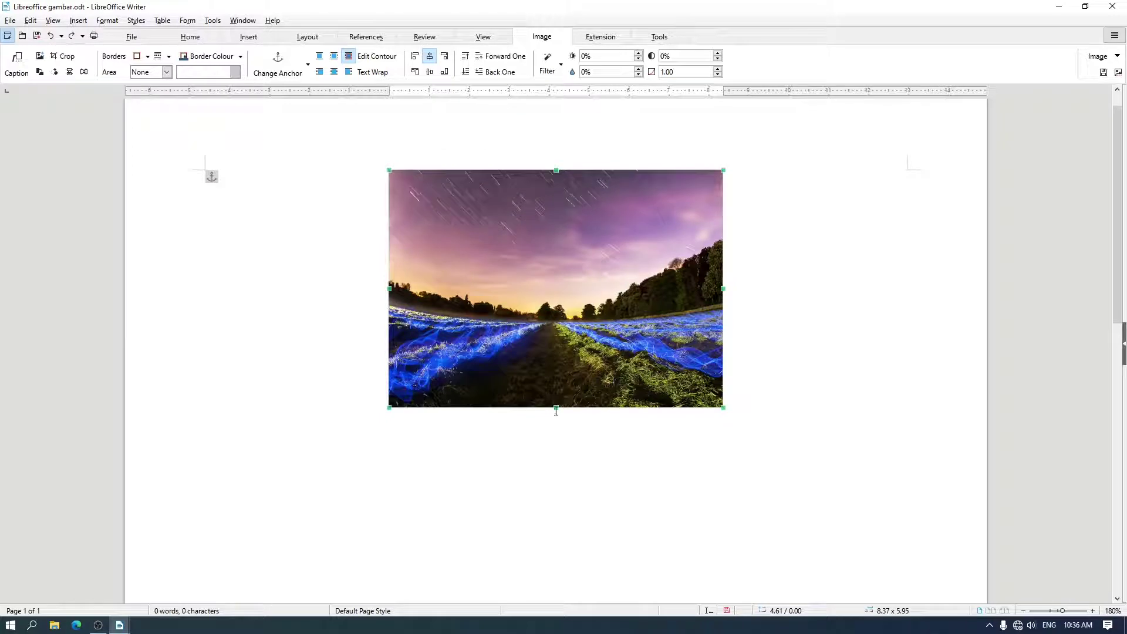
left_click_drag(563, 380, 567, 292)
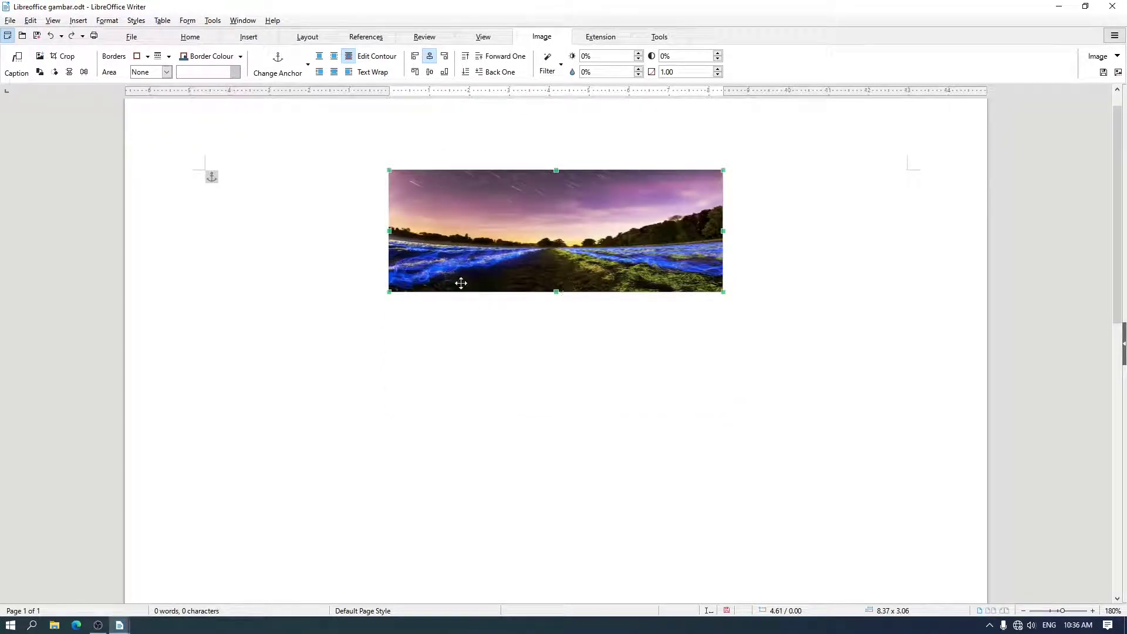
left_click_drag(389, 292, 305, 431)
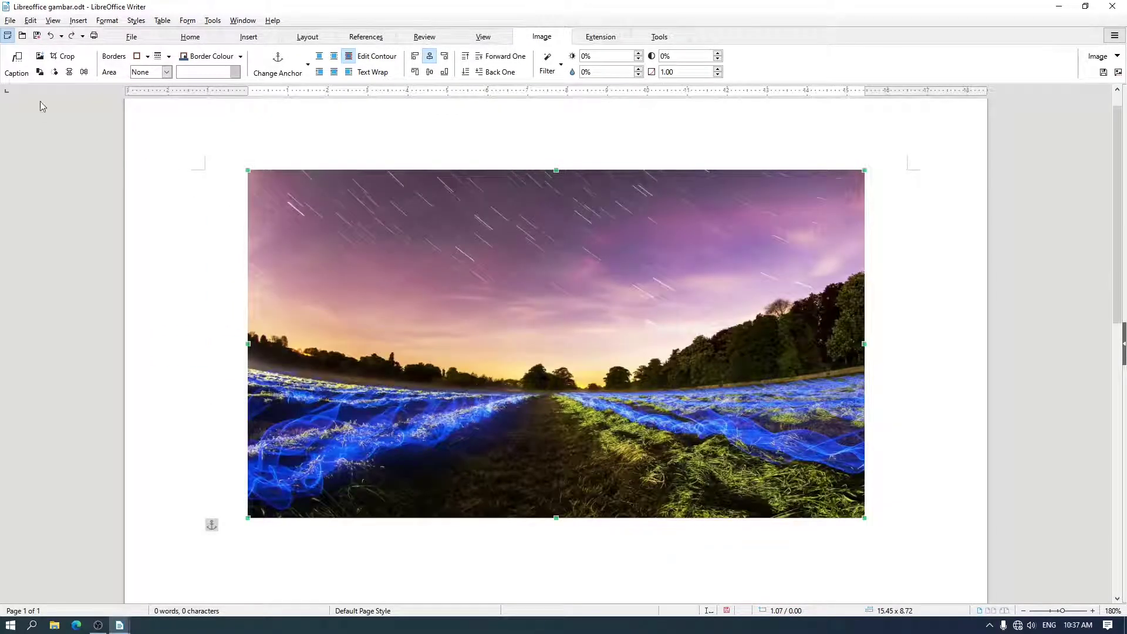
- Rotate the image freely counter-clockwise to a slant, and turn it by 180 degrees repeatedly until the sky is on top again
left_click(39, 73)
mouse_move(248, 171)
left_mouse_down()
mouse_move(232, 260)
mouse_move(283, 357)
left_mouse_up()
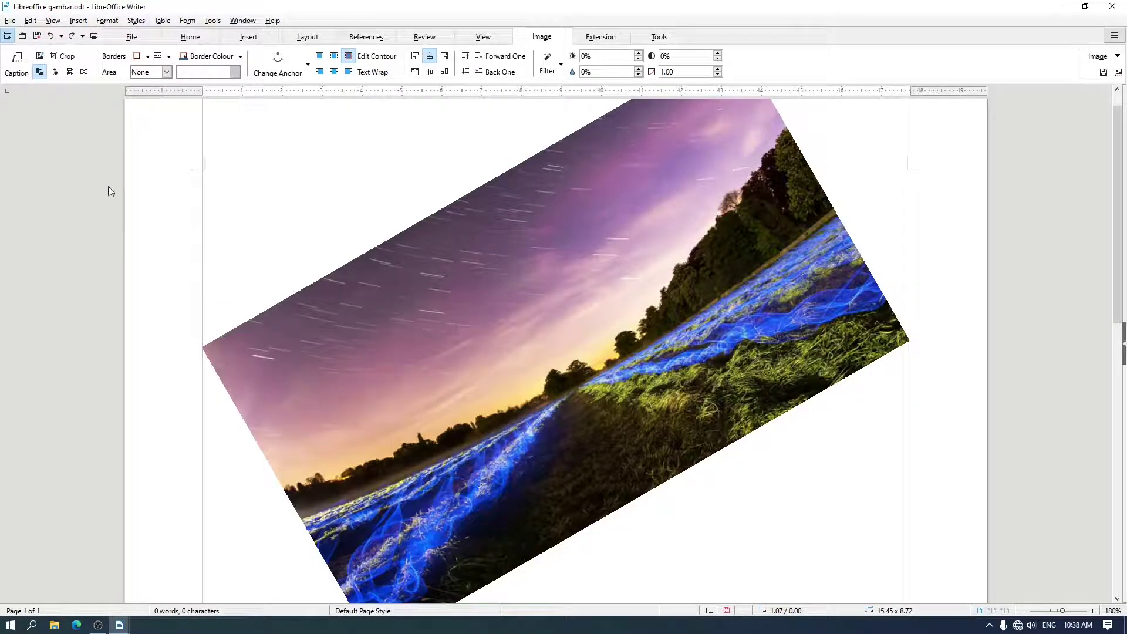
left_click(55, 73)
left_click(55, 73)
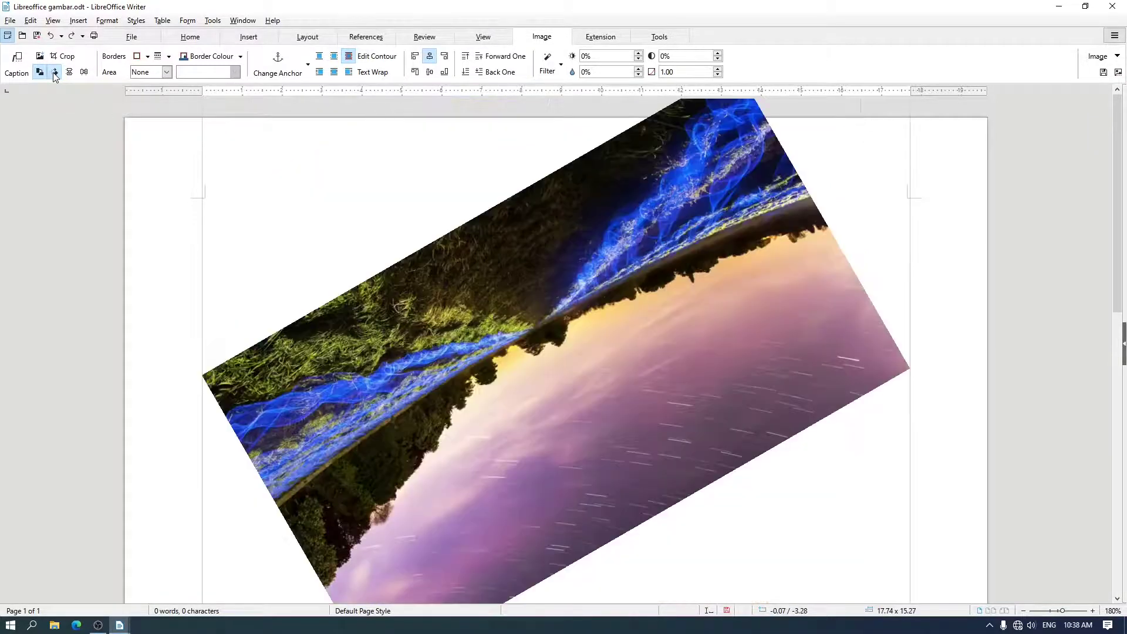
left_click(55, 72)
left_click(55, 72)
left_click(55, 73)
left_click(56, 72)
left_click(56, 73)
left_click(55, 73)
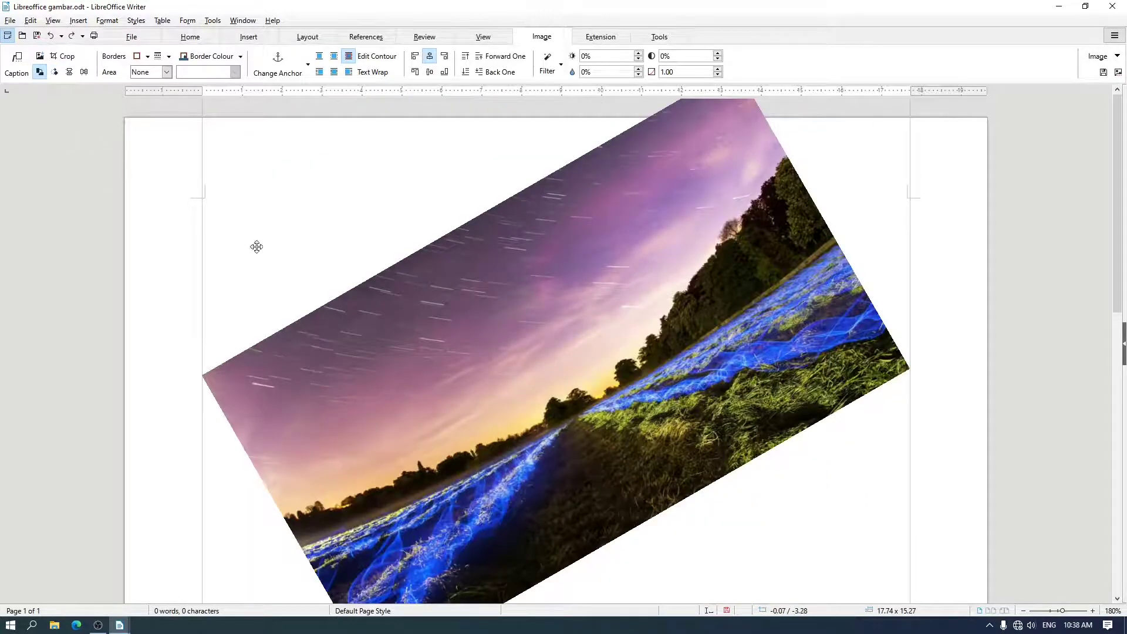
- Flip the slanted image vertically and horizontally, reversing each flip
left_click(69, 72)
left_click(69, 72)
left_click(69, 72)
left_click(69, 72)
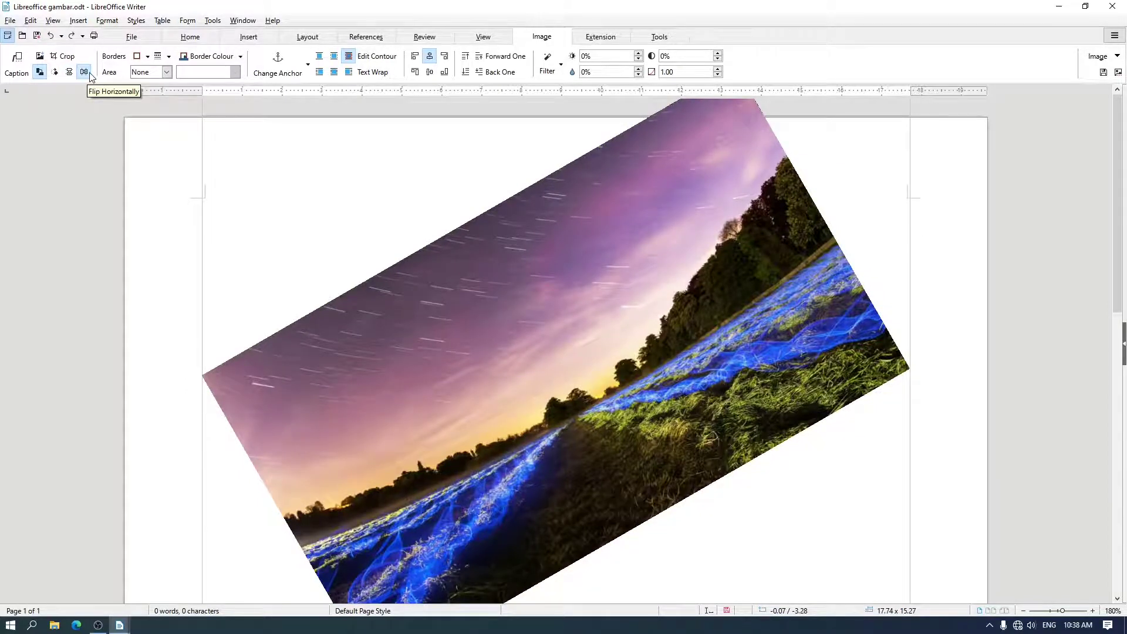
left_click(89, 74)
left_click(89, 74)
left_click(90, 74)
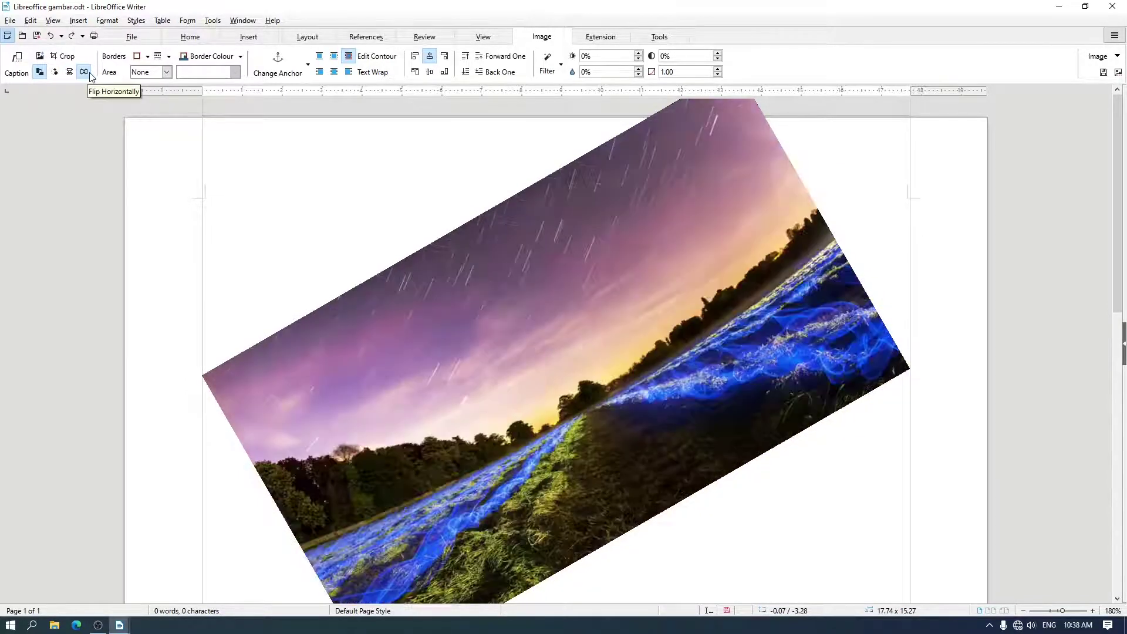
left_click(90, 74)
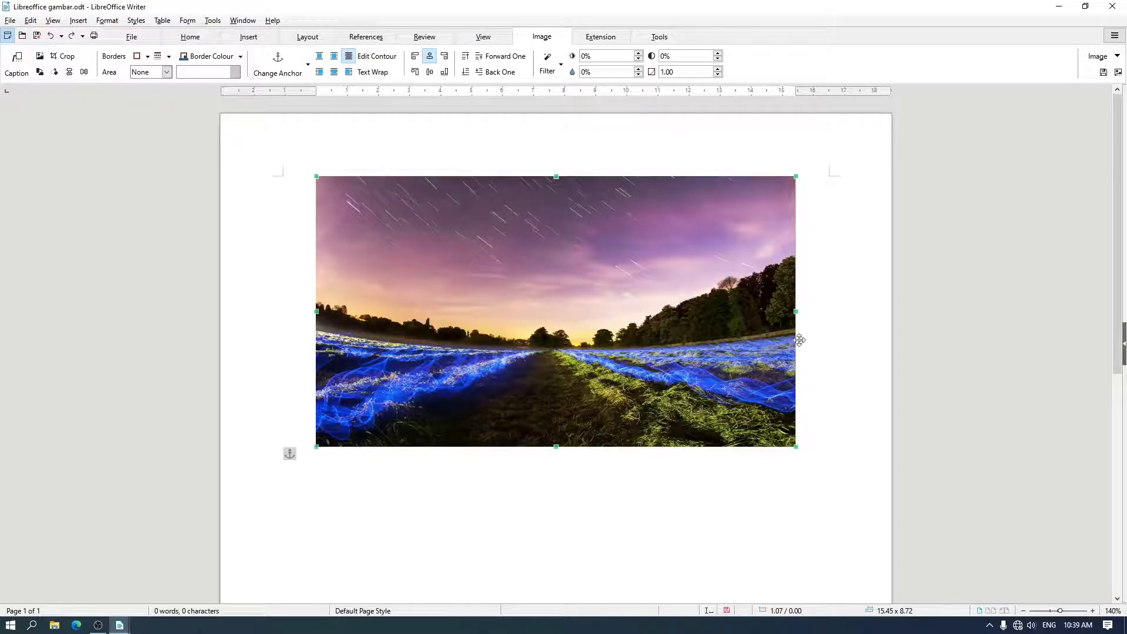
- Show the sidebar with the Properties of the selected image
left_click(1123, 344)
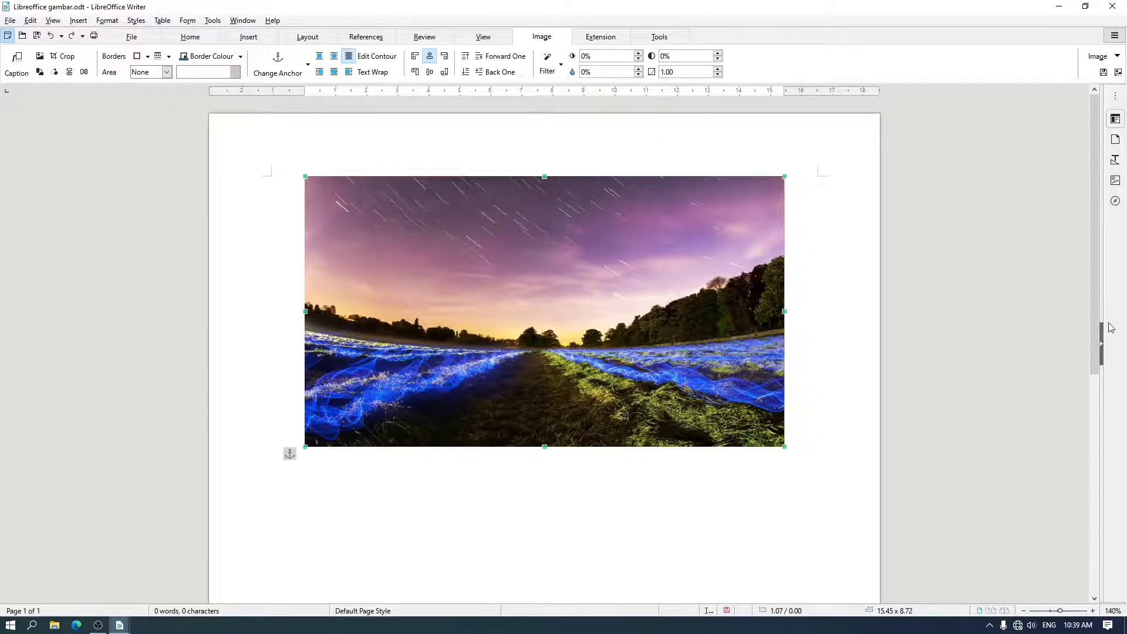
left_click(1115, 119)
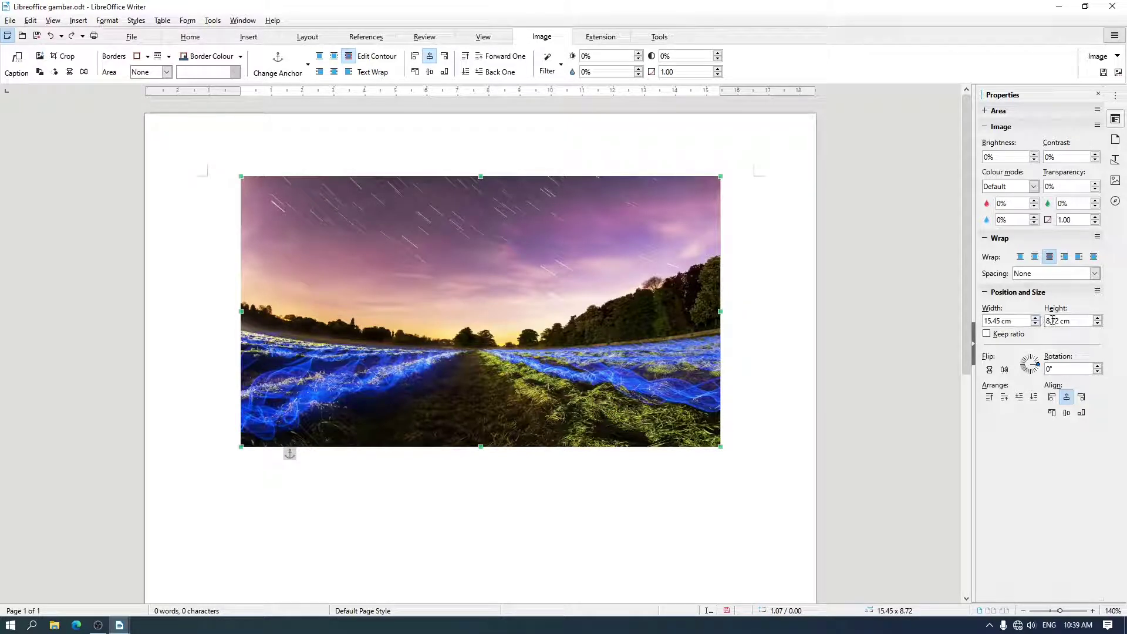
- Set the image's width to 7.5 cm and height to 9 cm without keeping the ratio, and undo both size changes
left_click_drag(1001, 321, 976, 319)
type("7.5")
key("Return")
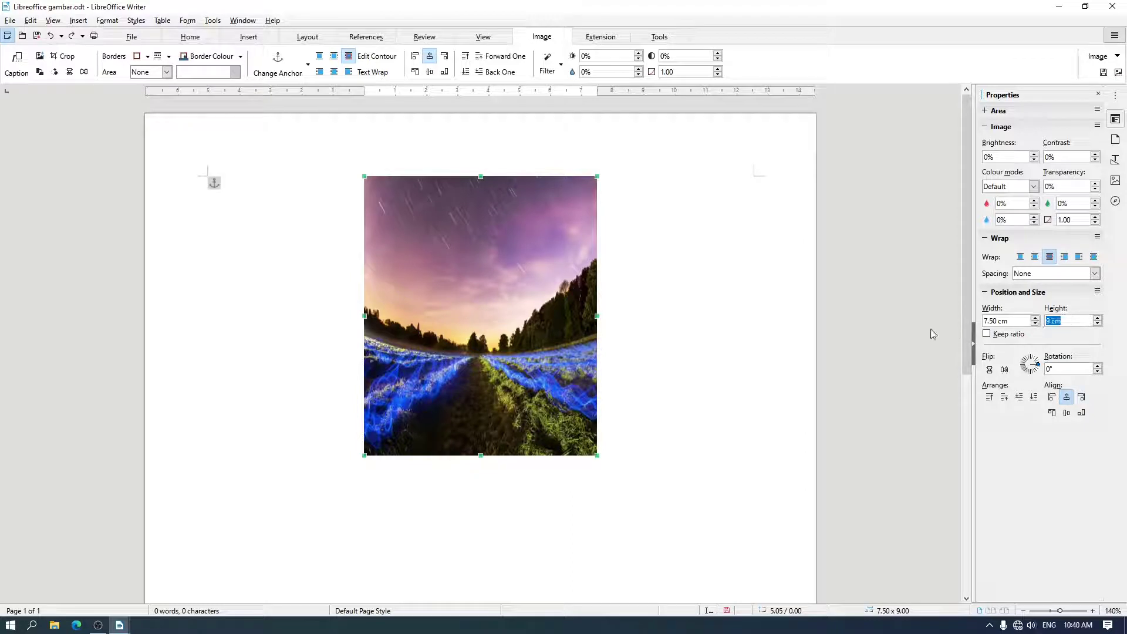
left_click(930, 329)
key("ctrl+z")
key("ctrl+z")
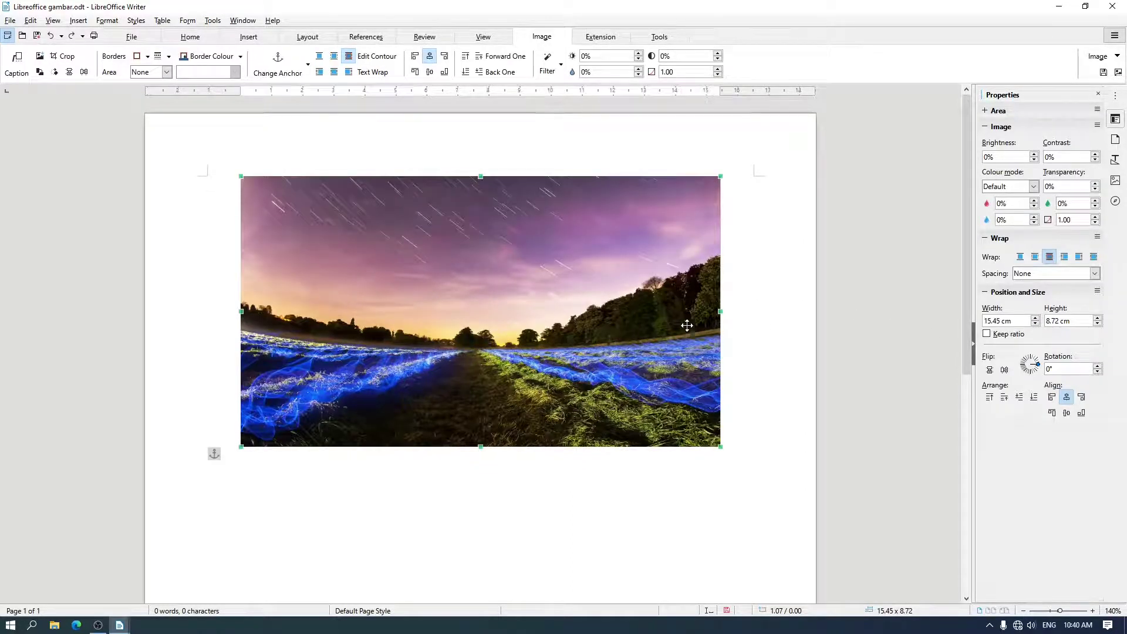
- Turn on Keep ratio and adjust the image's width and height in increments, ending at 8.40 × 4.74 cm
left_click(986, 334)
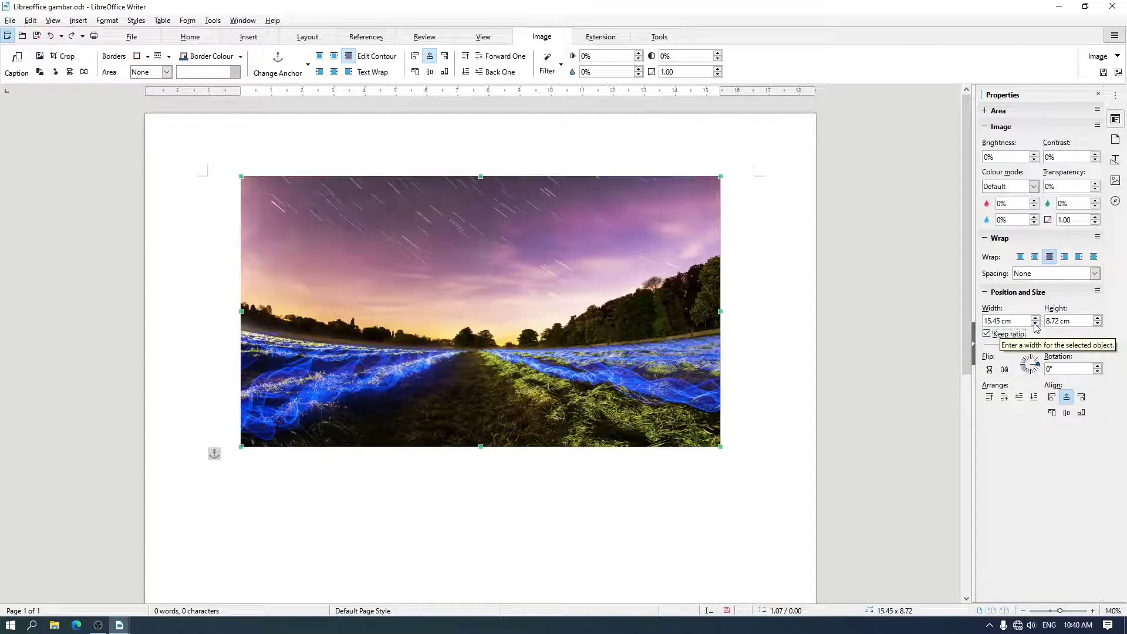
left_click(1036, 327)
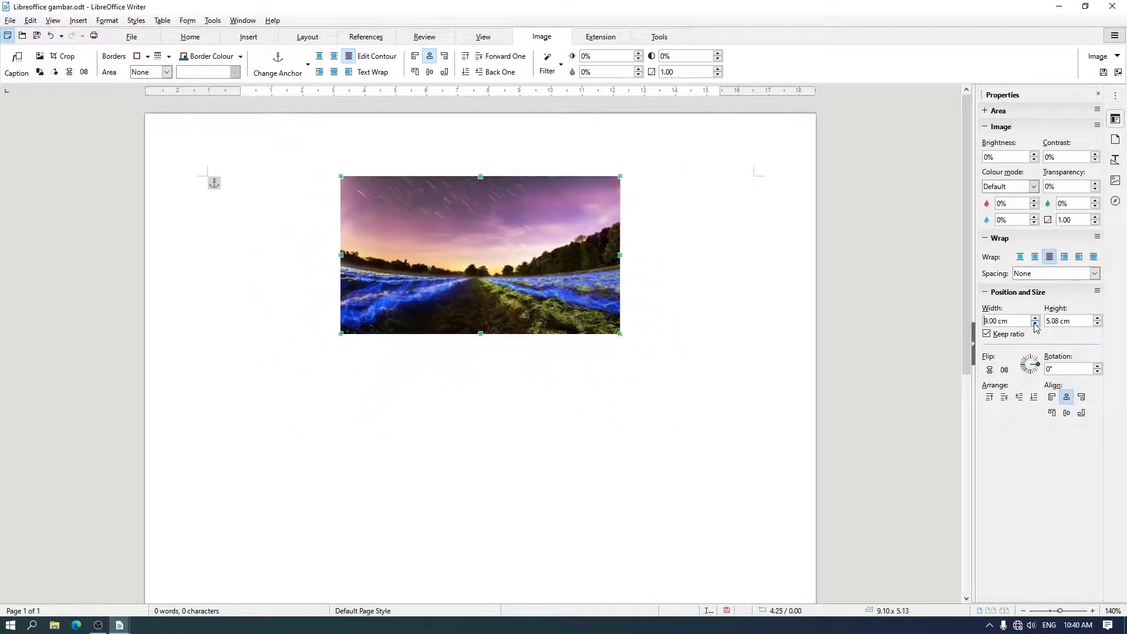
left_click(1097, 318)
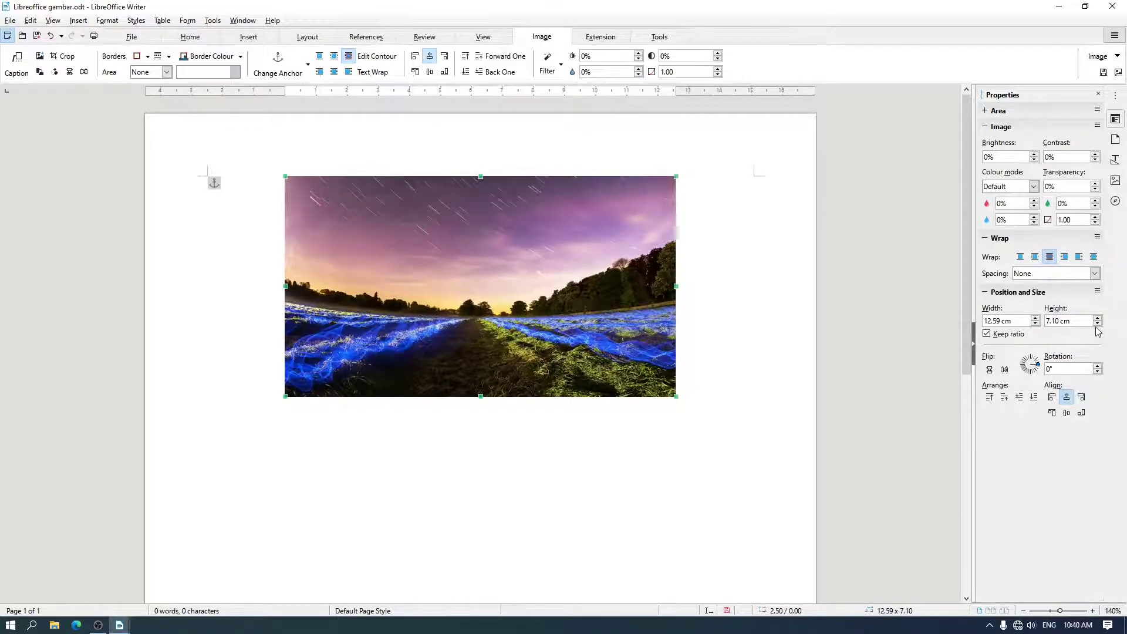
left_click(1097, 324)
left_click(1098, 318)
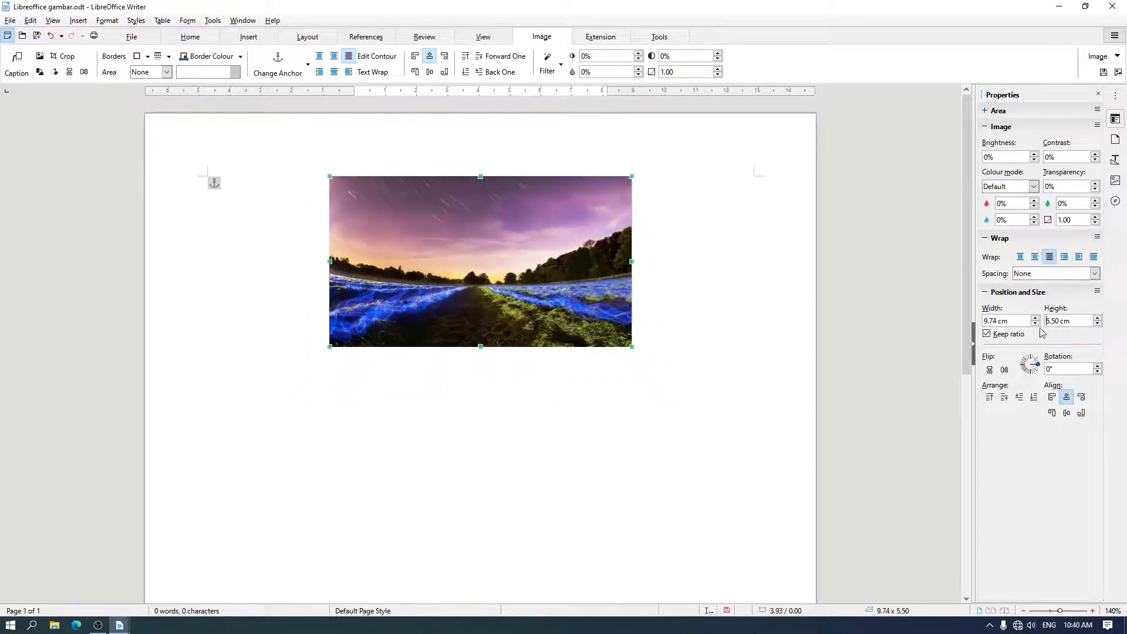
left_click(1035, 324)
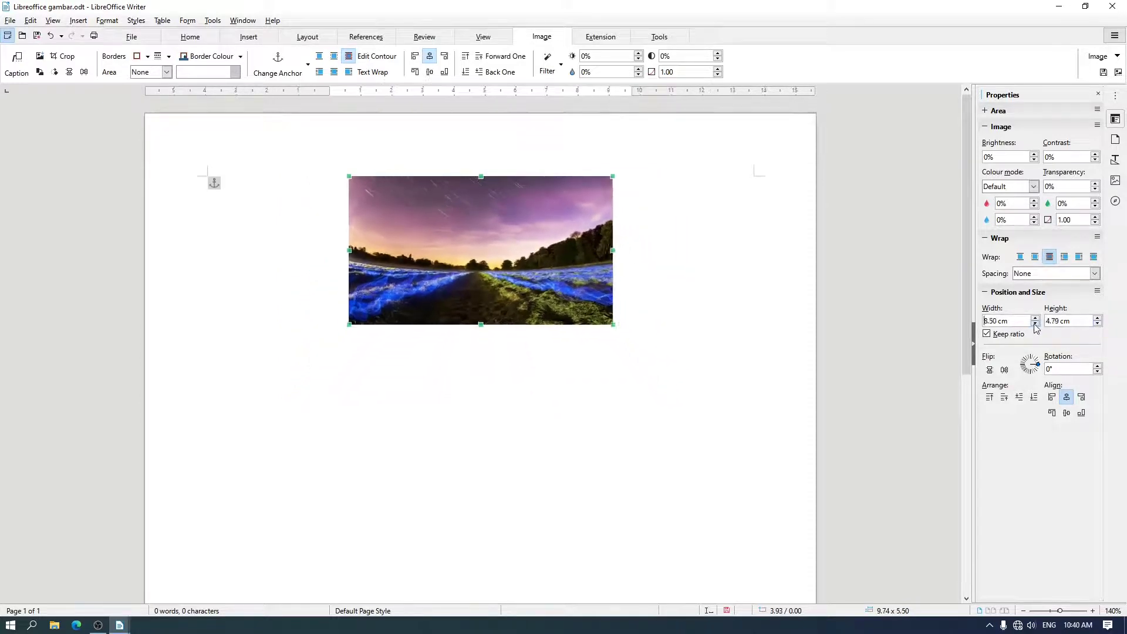
- Flip the image vertically, and flip it horizontally back and forth
left_click(991, 371)
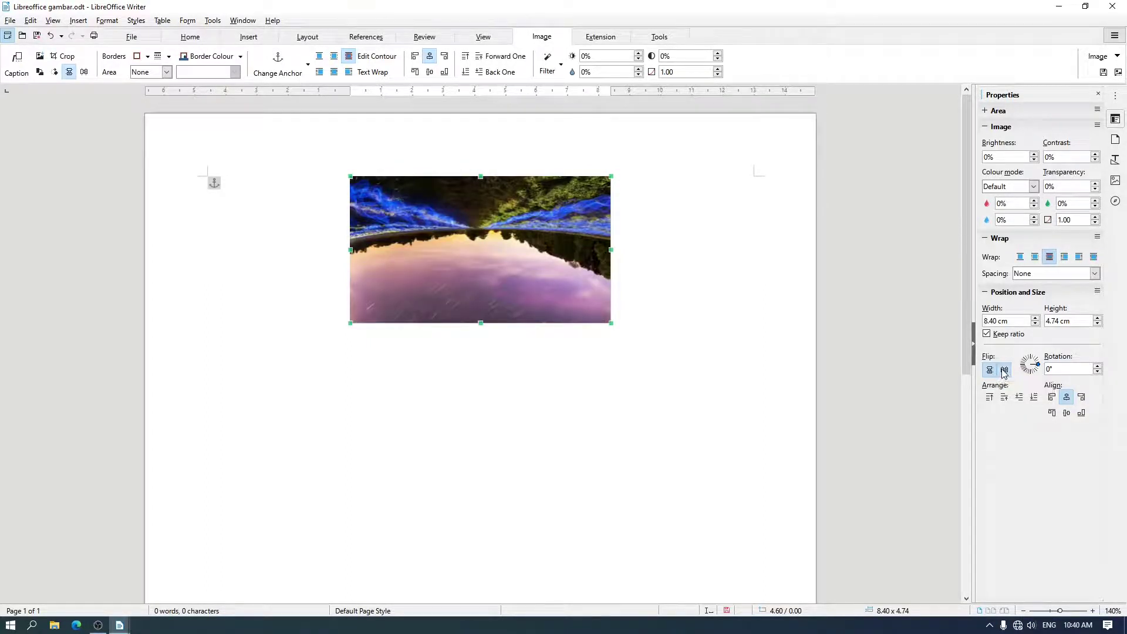
left_click(1004, 371)
left_click(1004, 371)
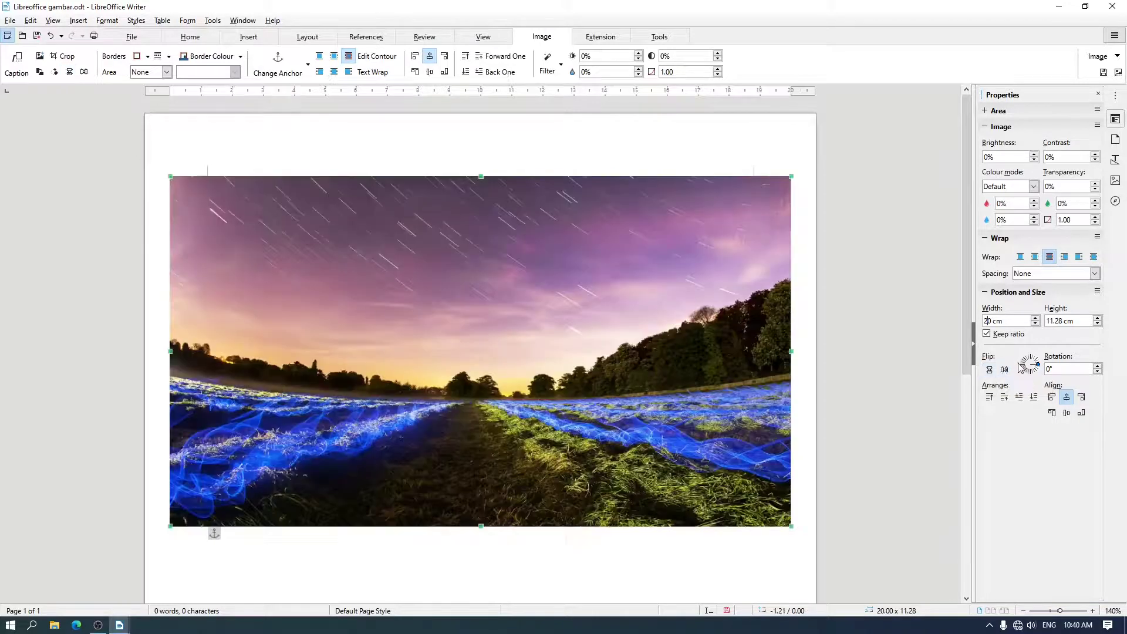
- Rotate the image freely with the rotation dial, and set its rotation to exactly 180°
mouse_move(1037, 366)
left_mouse_down()
mouse_move(1022, 377)
mouse_move(1014, 362)
mouse_move(1034, 346)
left_mouse_up()
double_click(1049, 368)
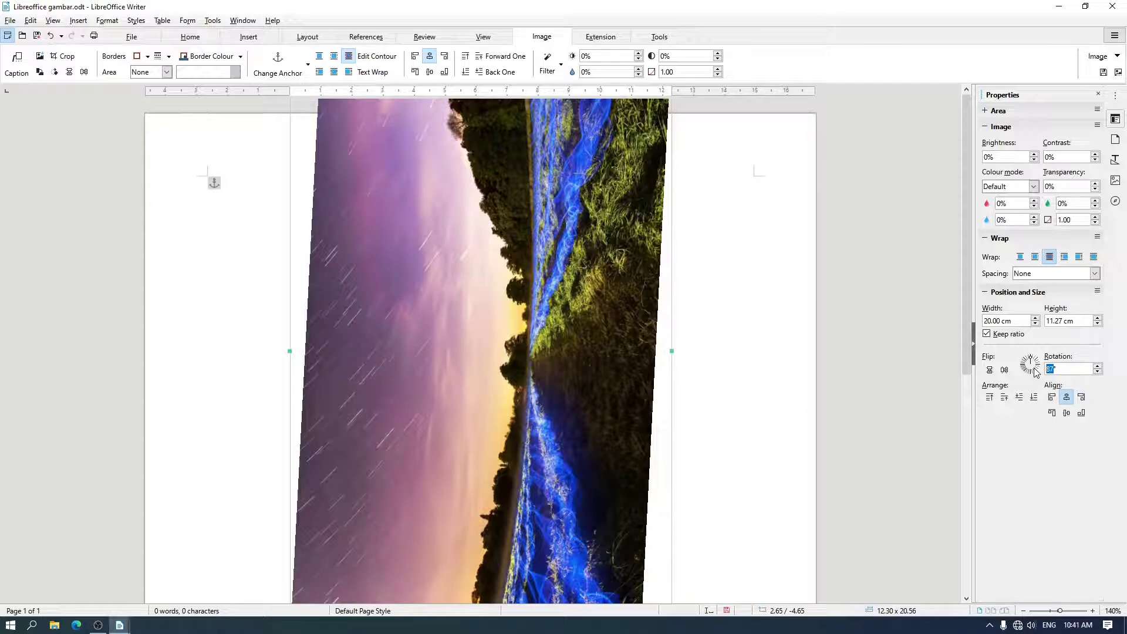
type("180")
key("Return")
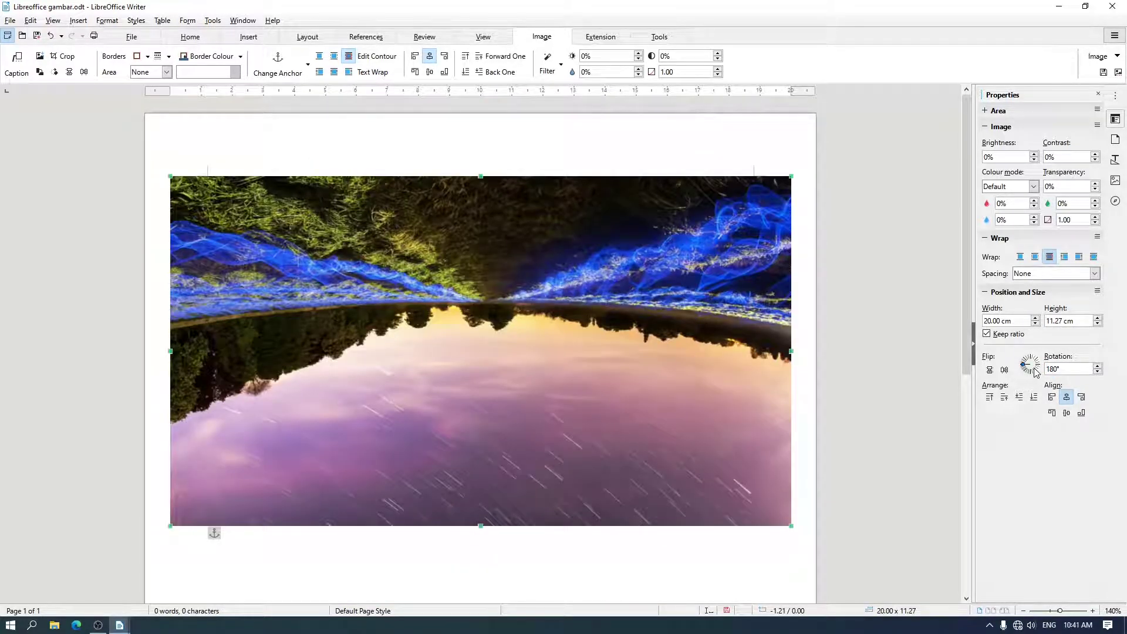
- Rotate the image freely with the rotation dial to about 311°
left_click_drag(1025, 367, 1042, 368)
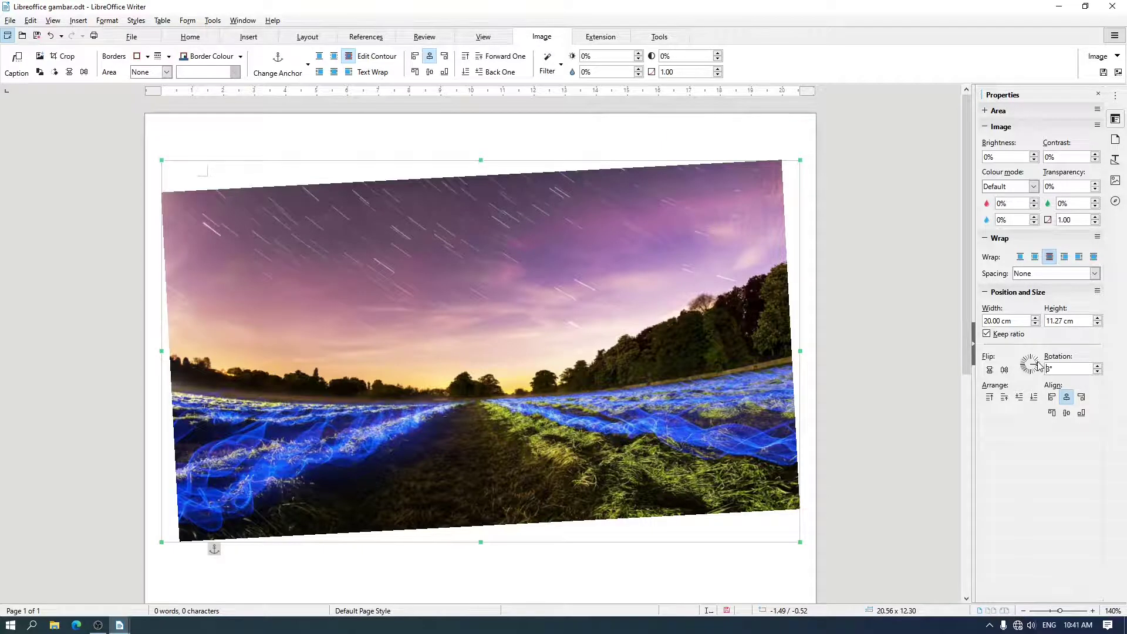
left_click_drag(1038, 366, 1039, 376)
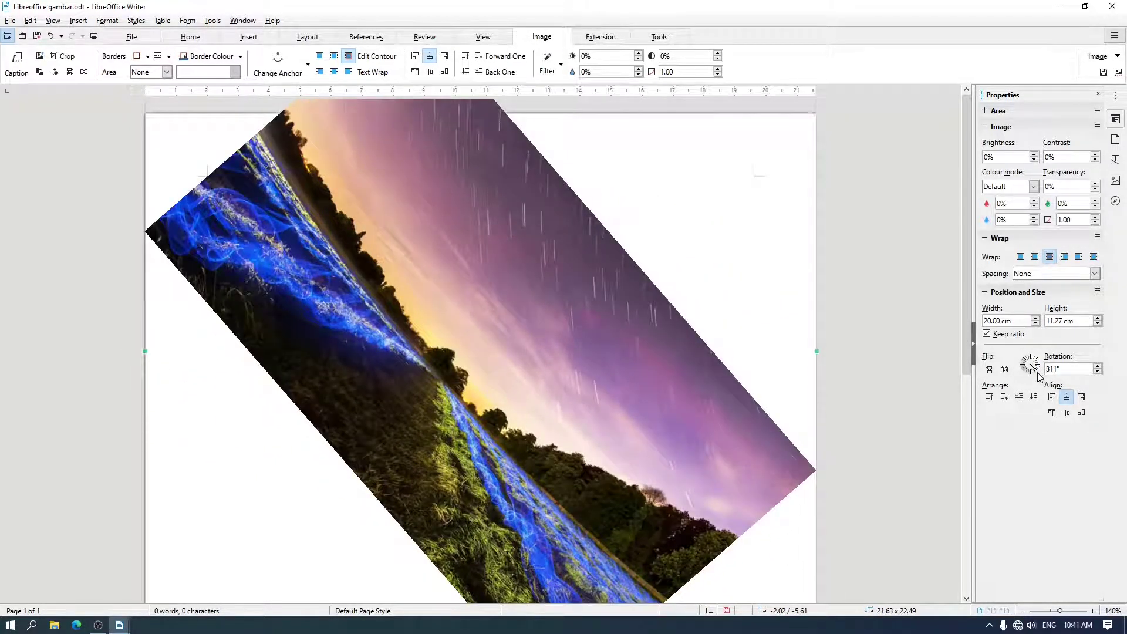